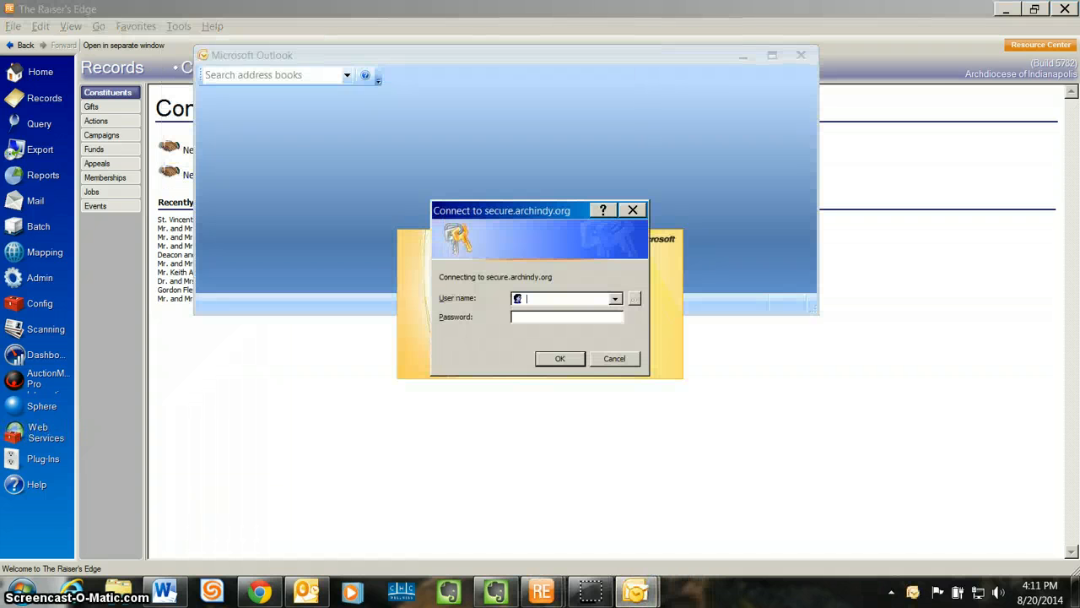
Sign in to the secure.archindy.org connection with the account's user name and password.
{"action": "key", "text": "Tab"}
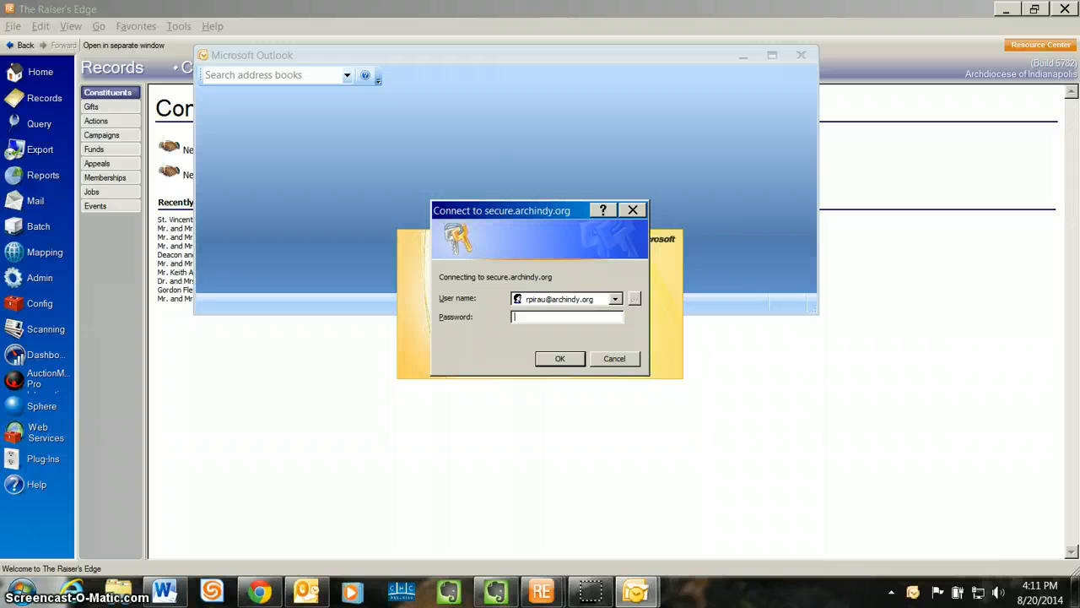
{"action": "type", "text": "*********"}
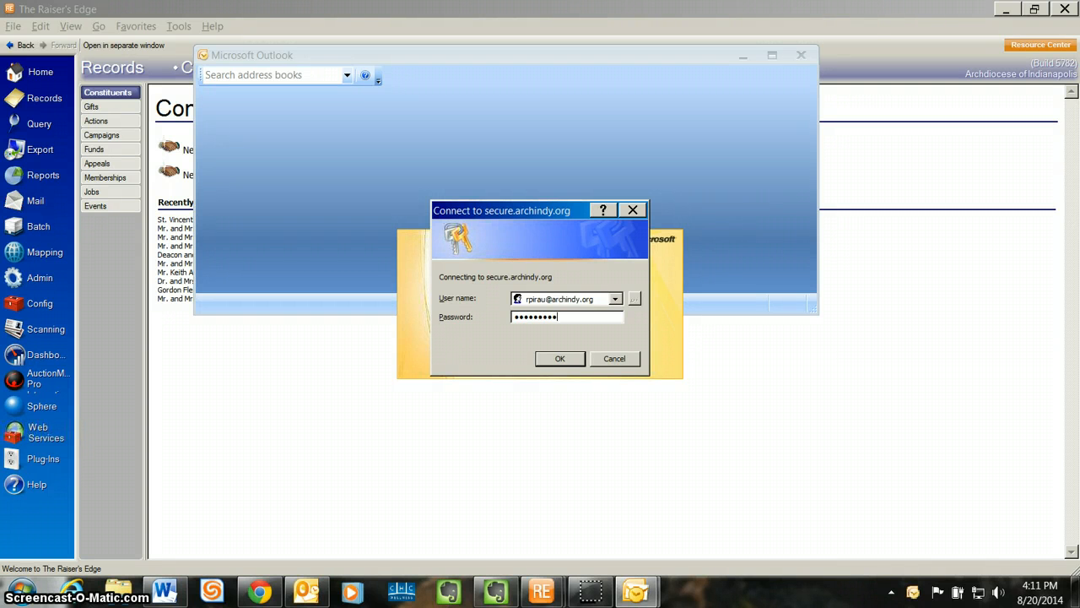
{"action": "key", "text": "Return"}
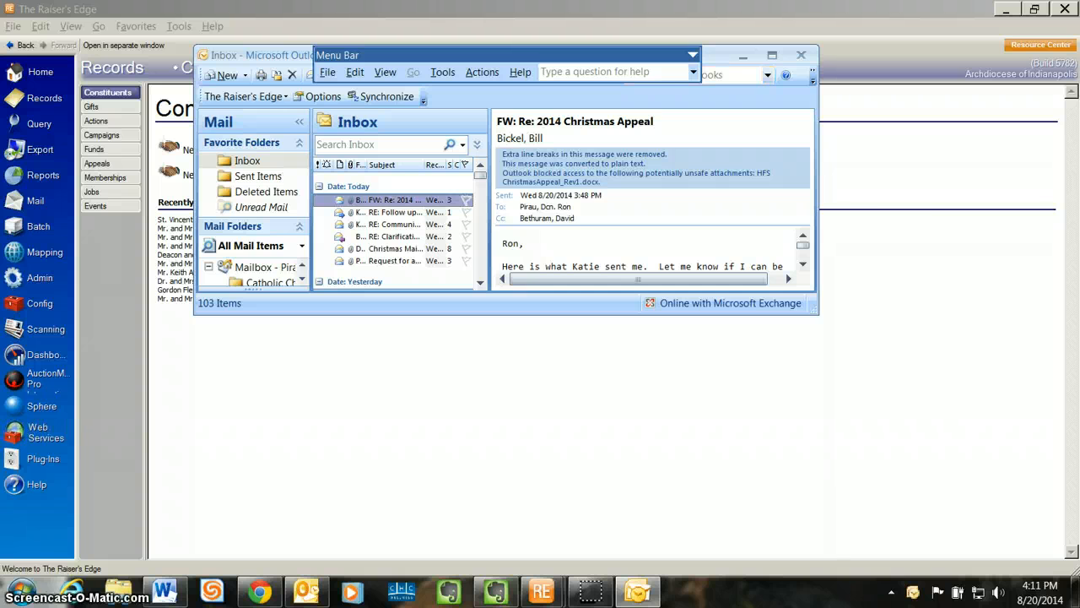
{"action": "left_click_drag", "start_coordinate": [283, 55], "coordinate": [393, 156]}
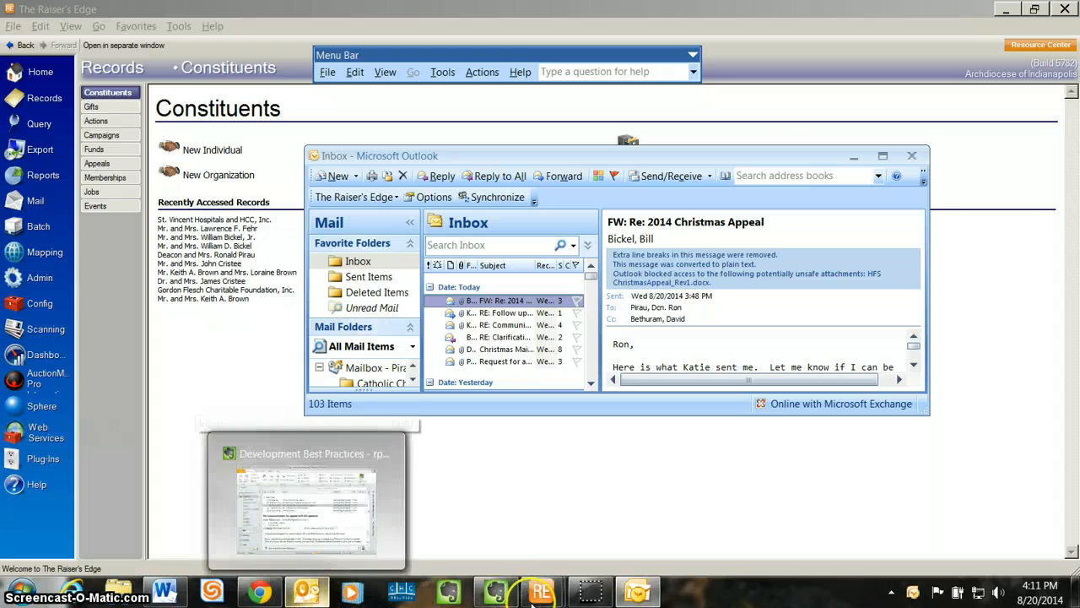
{"action": "left_click", "coordinate": [305, 591]}
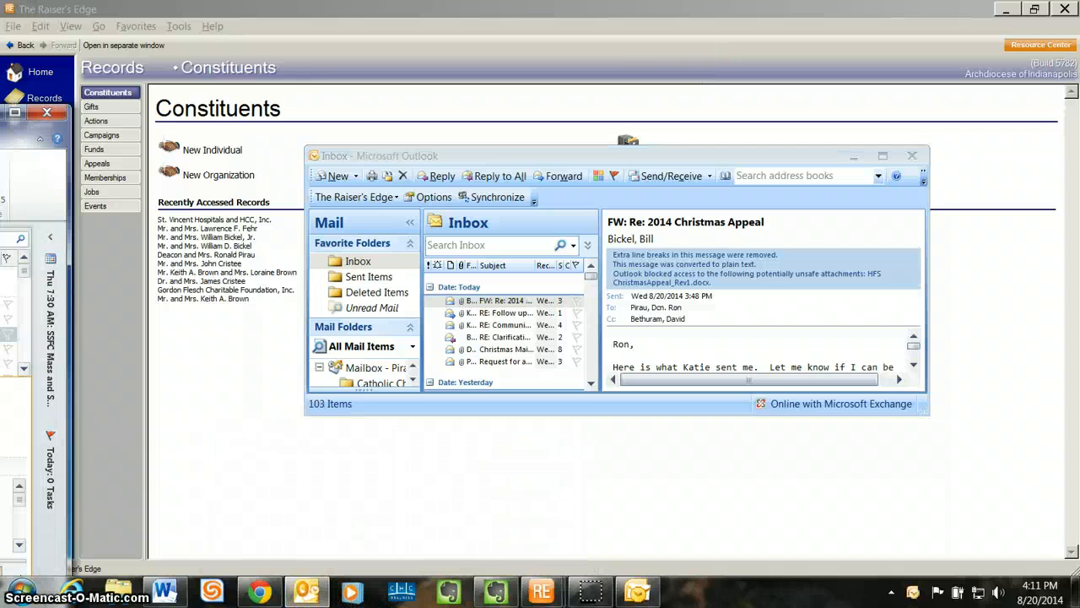
{"action": "left_click", "coordinate": [47, 112]}
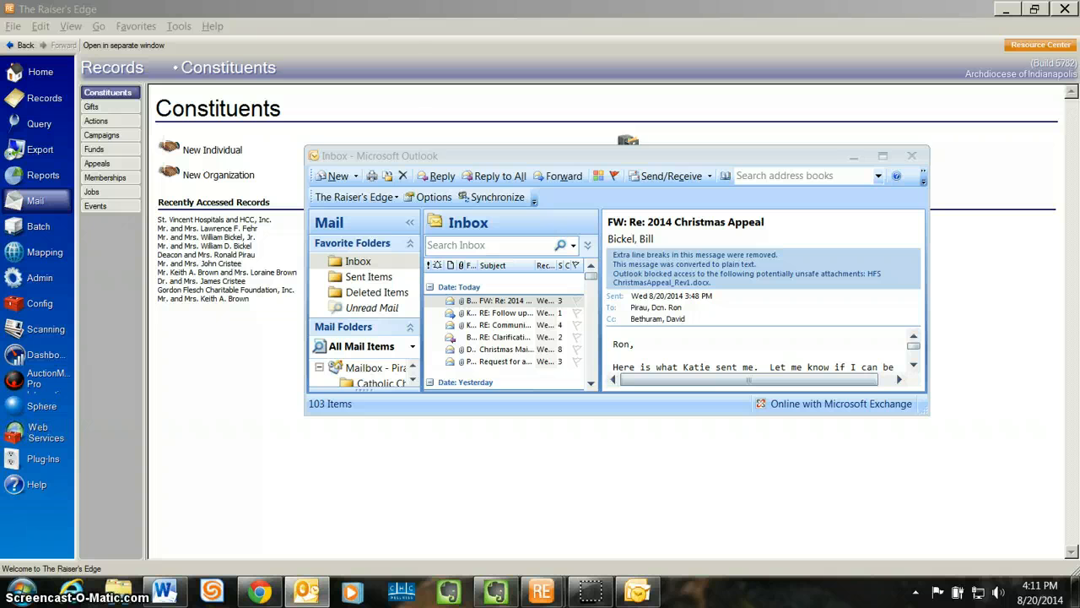
{"action": "left_click_drag", "start_coordinate": [2, 76], "coordinate": [454, 58]}
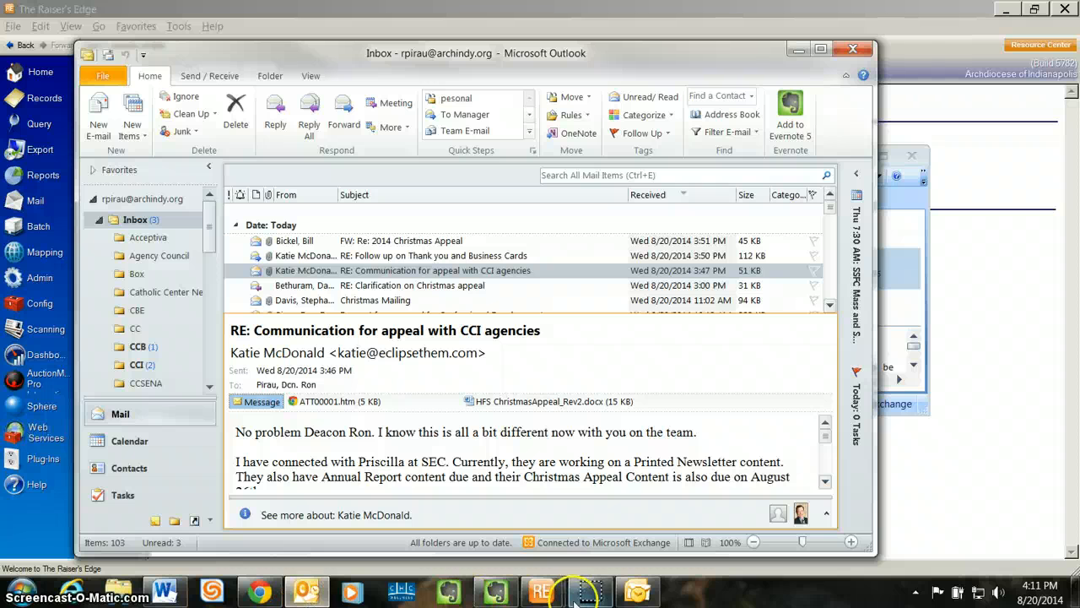
{"action": "left_click", "coordinate": [800, 53]}
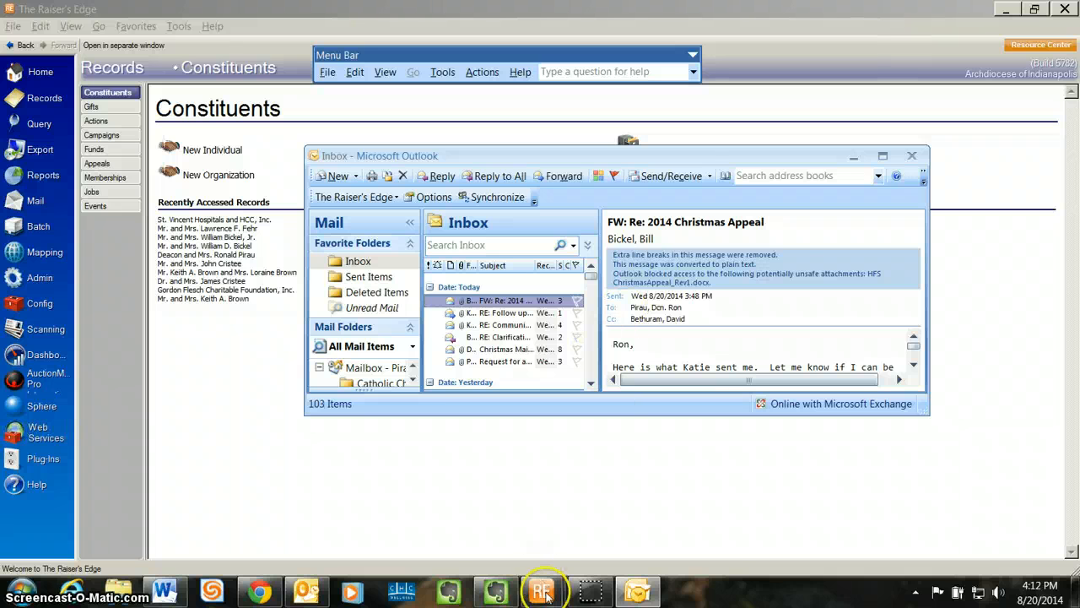
Open the constituent record and start an email to the preferred email address.
{"action": "mouse_move", "coordinate": [541, 590]}
{"action": "left_click", "coordinate": [601, 467]}
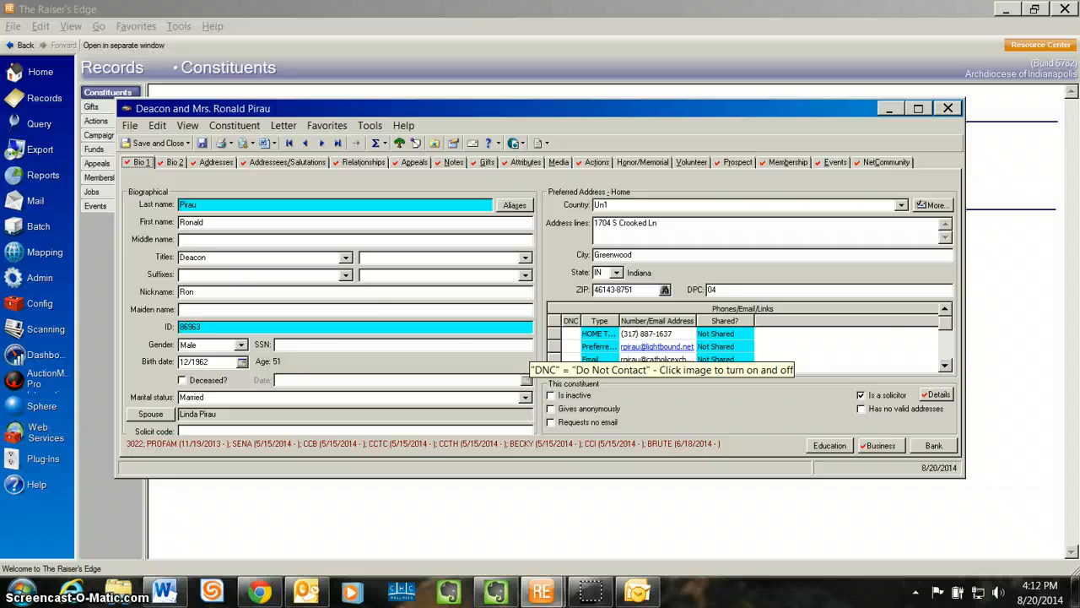
{"action": "left_click", "coordinate": [657, 347]}
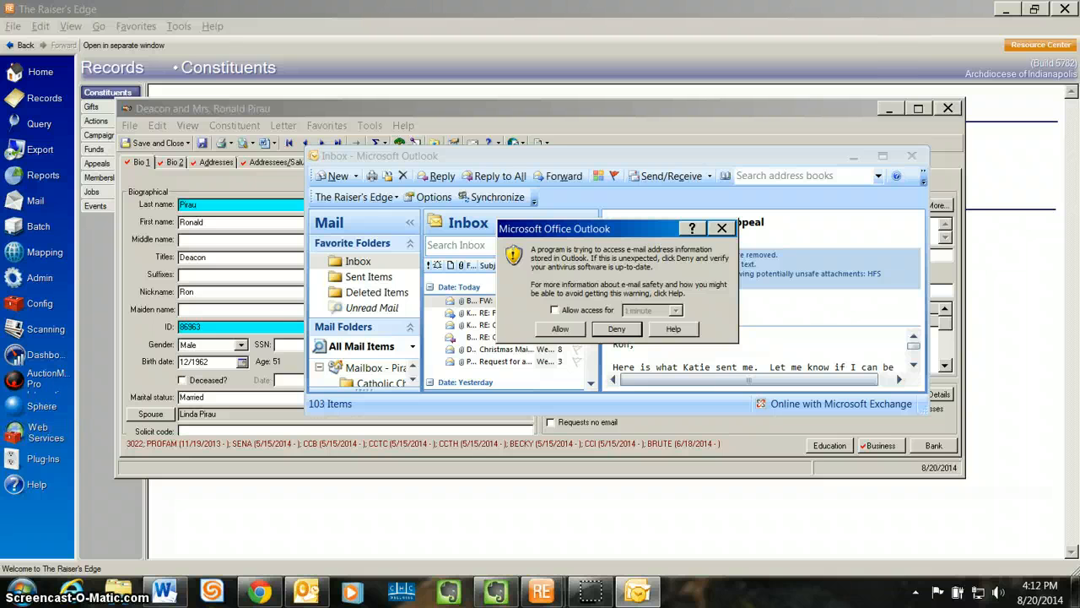
Allow the program to access Outlook's e-mail address information for 10 minutes.
{"action": "left_click", "coordinate": [554, 309]}
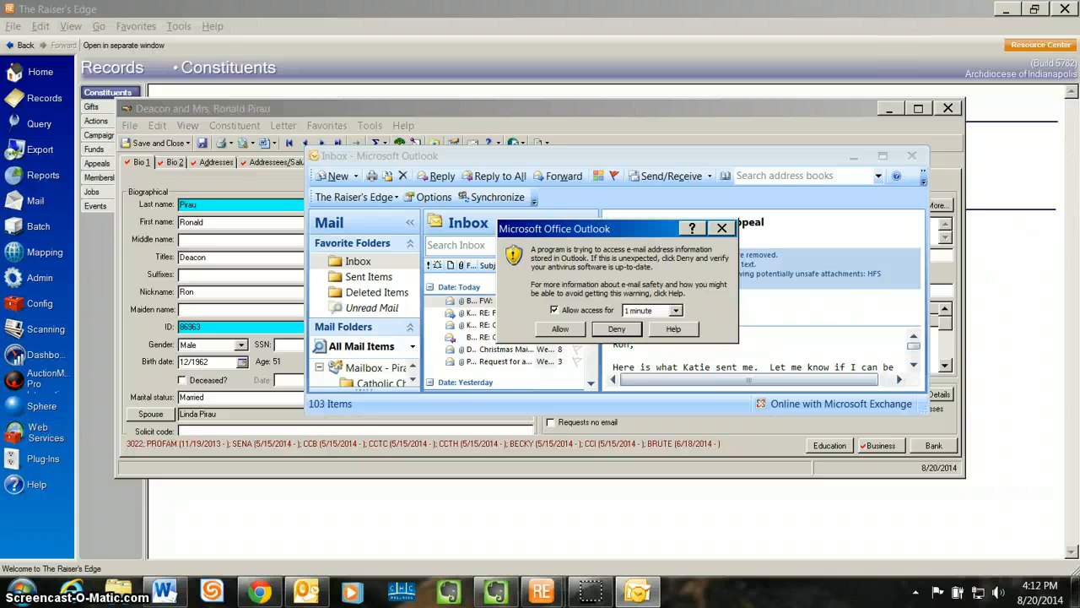
{"action": "left_click", "coordinate": [675, 309]}
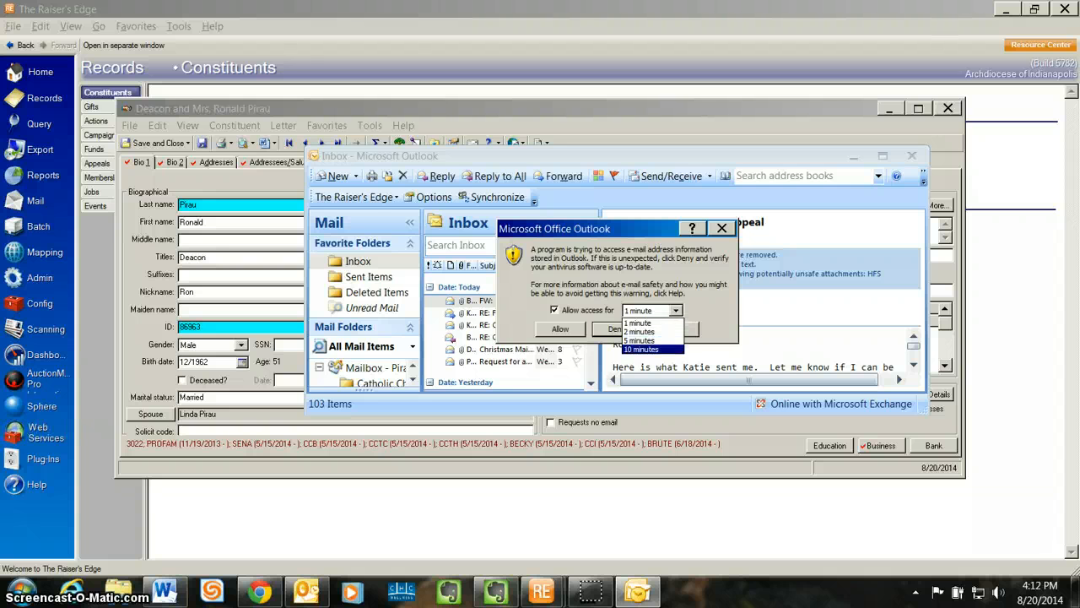
{"action": "left_click", "coordinate": [644, 349]}
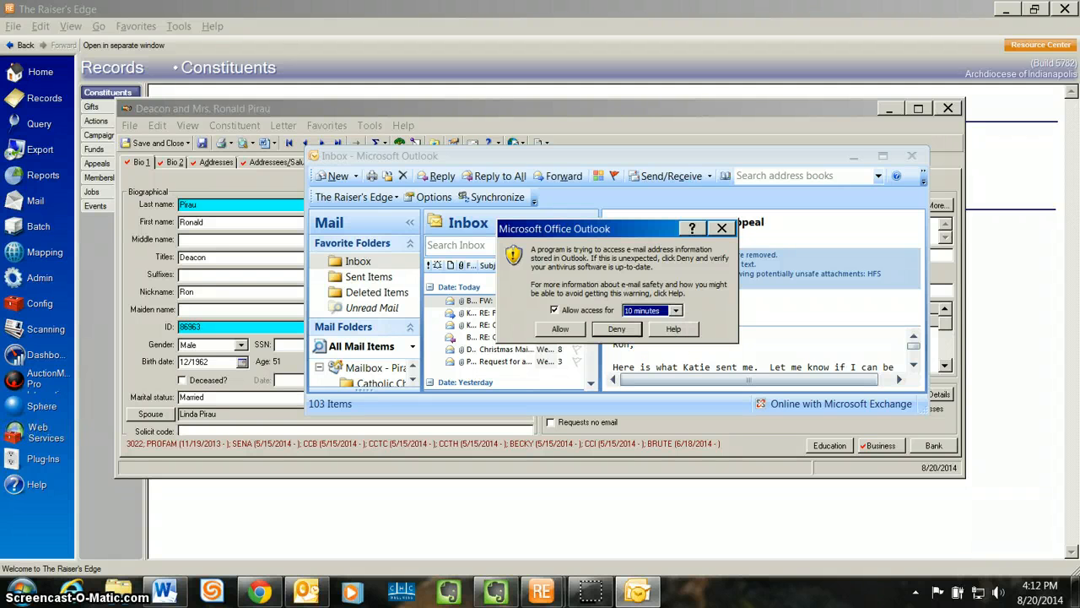
{"action": "left_click", "coordinate": [561, 329]}
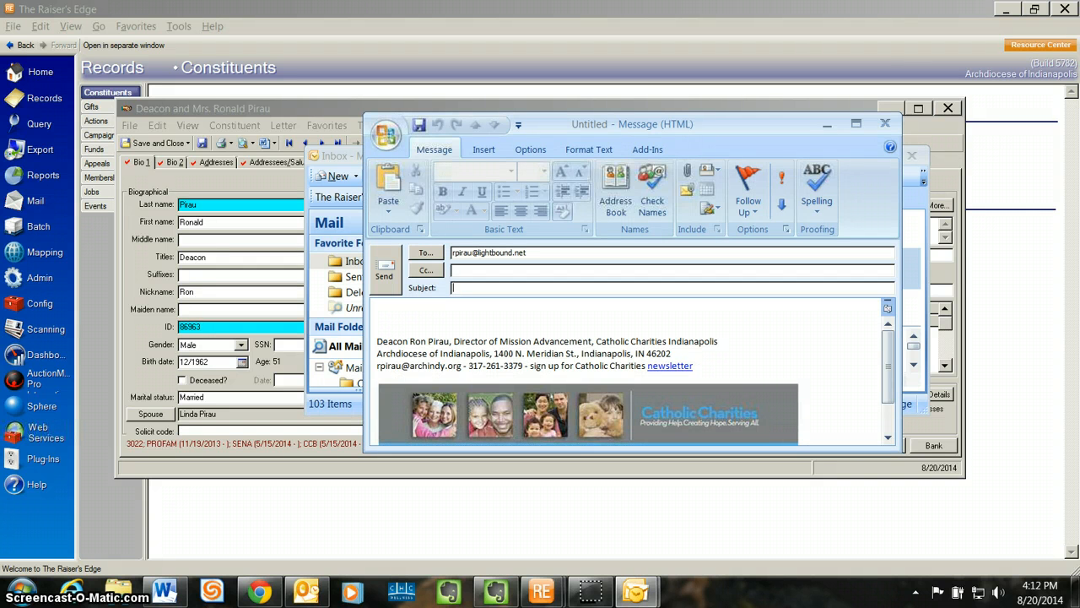
Send the email with subject test and body test, and acknowledge the required-fields notice.
{"action": "type", "text": "test"}
{"action": "key", "text": "Tab"}
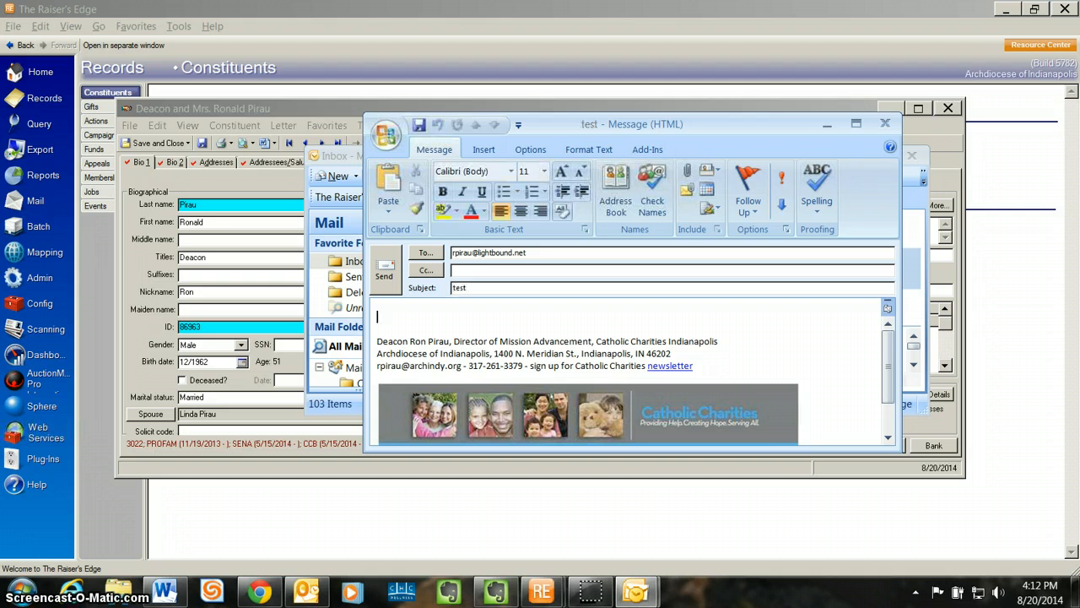
{"action": "type", "text": "test"}
{"action": "key", "text": "alt+s"}
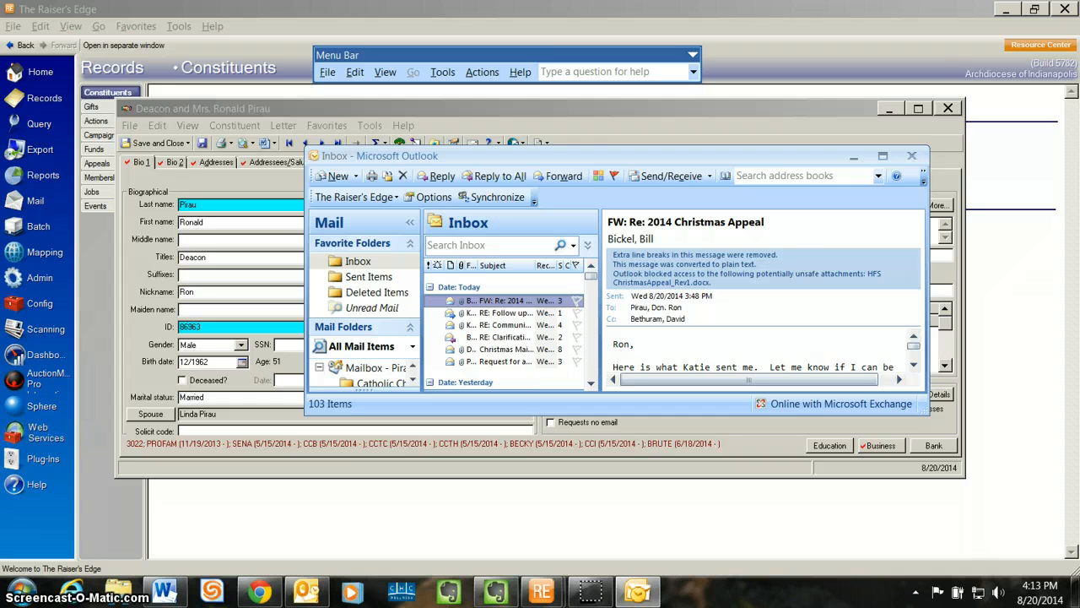
{"action": "key", "text": "super+Down"}
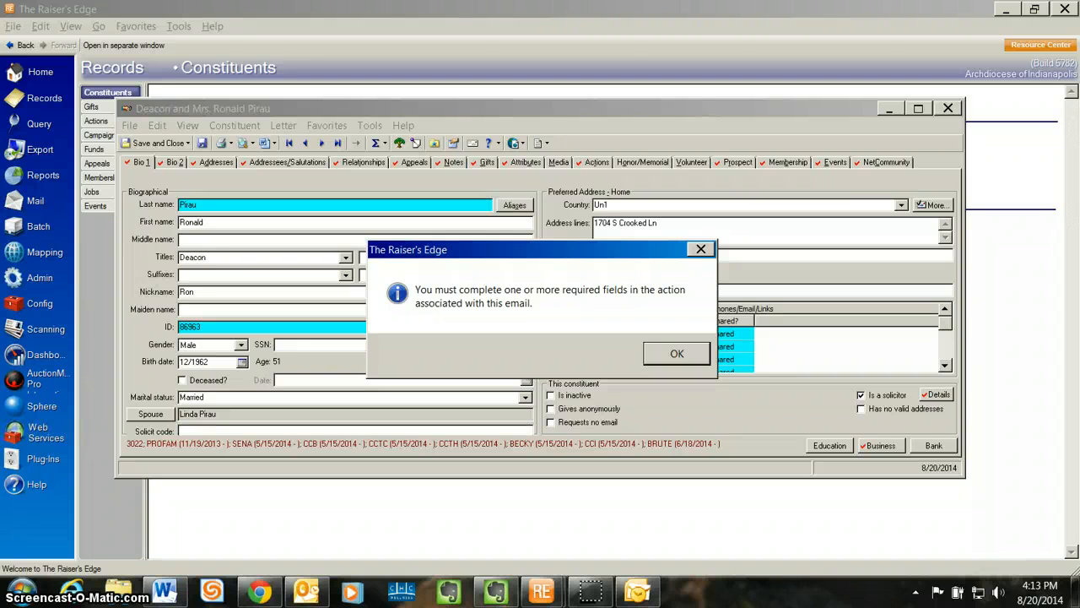
{"action": "key", "text": "Return"}
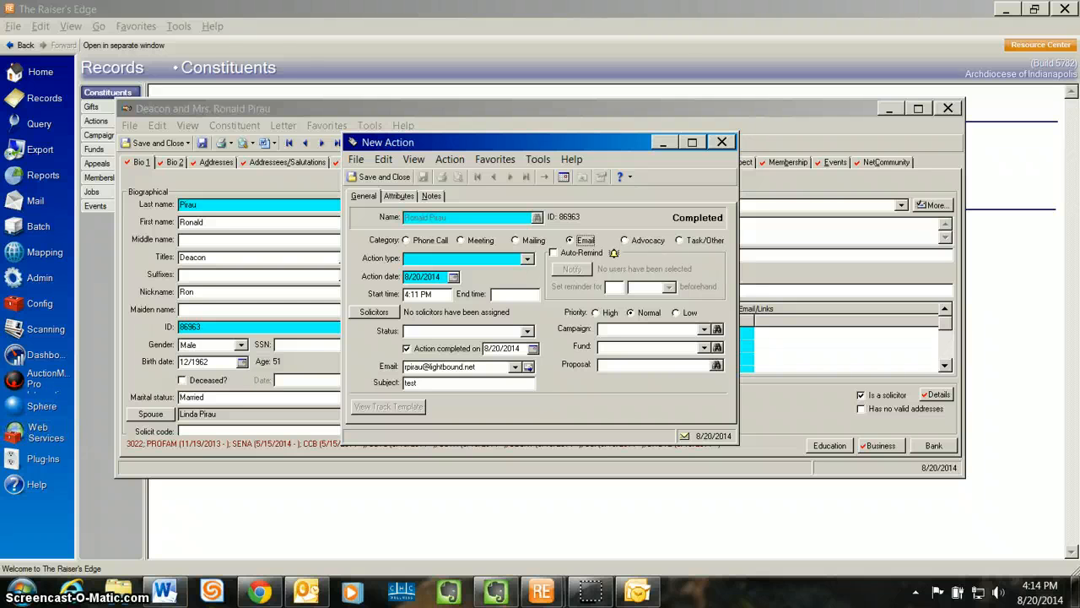
Set the new action's type to Pre-meeting Contact and its status to Completed.
{"action": "key", "text": "F4"}
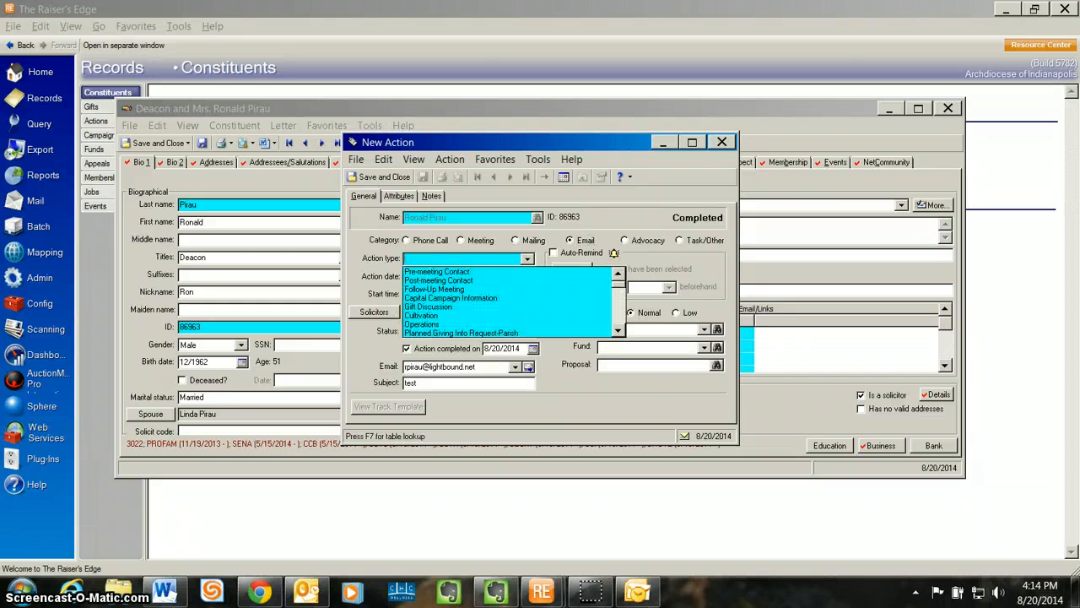
{"action": "key", "text": "Down"}
{"action": "key", "text": "Down"}
{"action": "key", "text": "Down"}
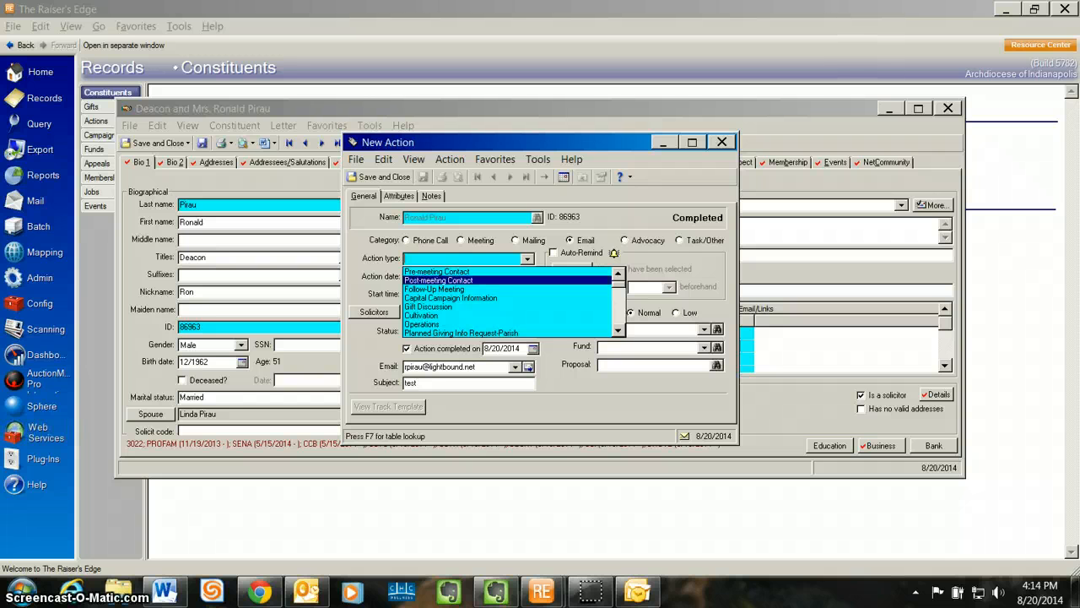
{"action": "key", "text": "Down"}
{"action": "key", "text": "Down"}
{"action": "key", "text": "Down"}
{"action": "key", "text": "Down"}
{"action": "key", "text": "Down"}
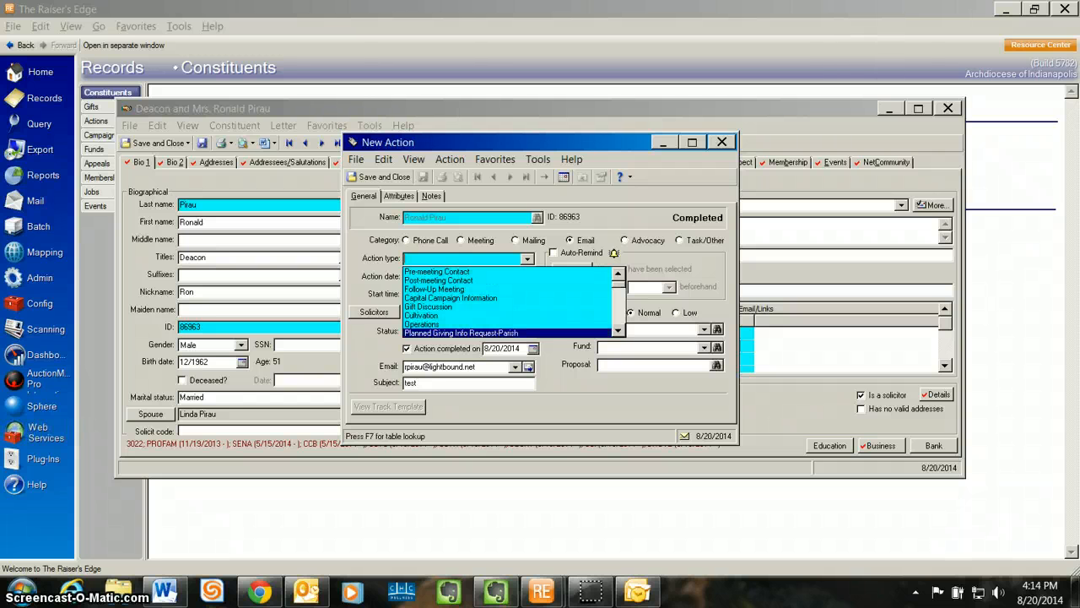
{"action": "left_click", "coordinate": [618, 331]}
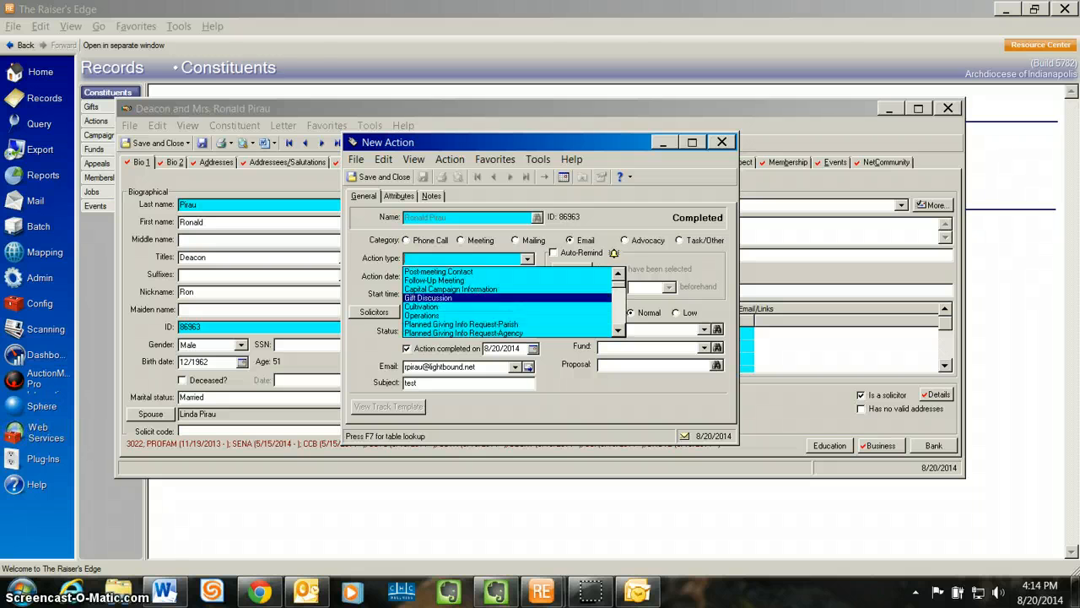
{"action": "left_click", "coordinate": [617, 274]}
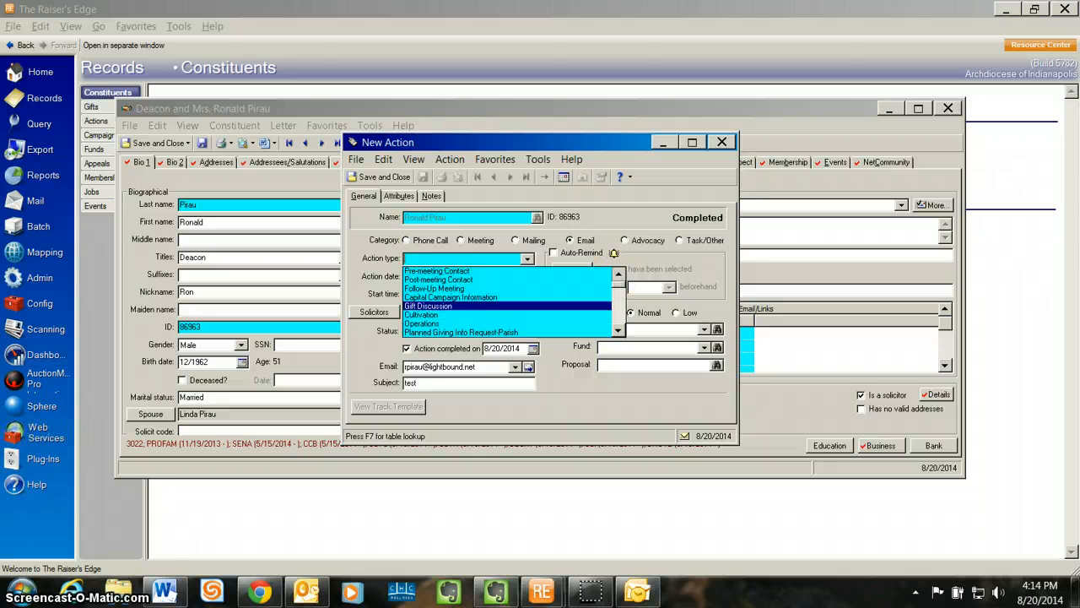
{"action": "left_click", "coordinate": [495, 271]}
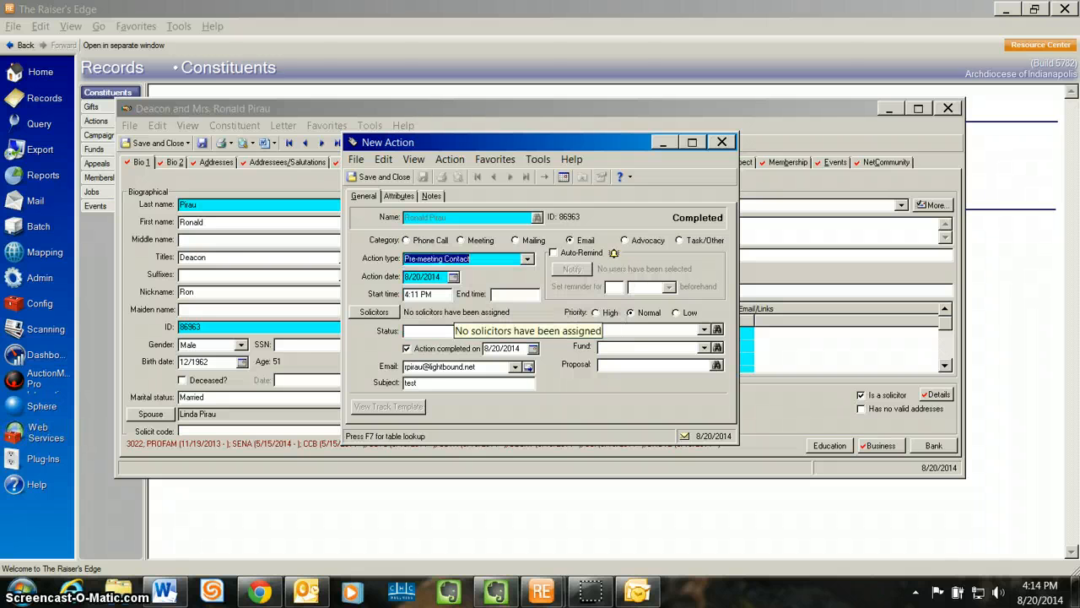
{"action": "left_click", "coordinate": [528, 332]}
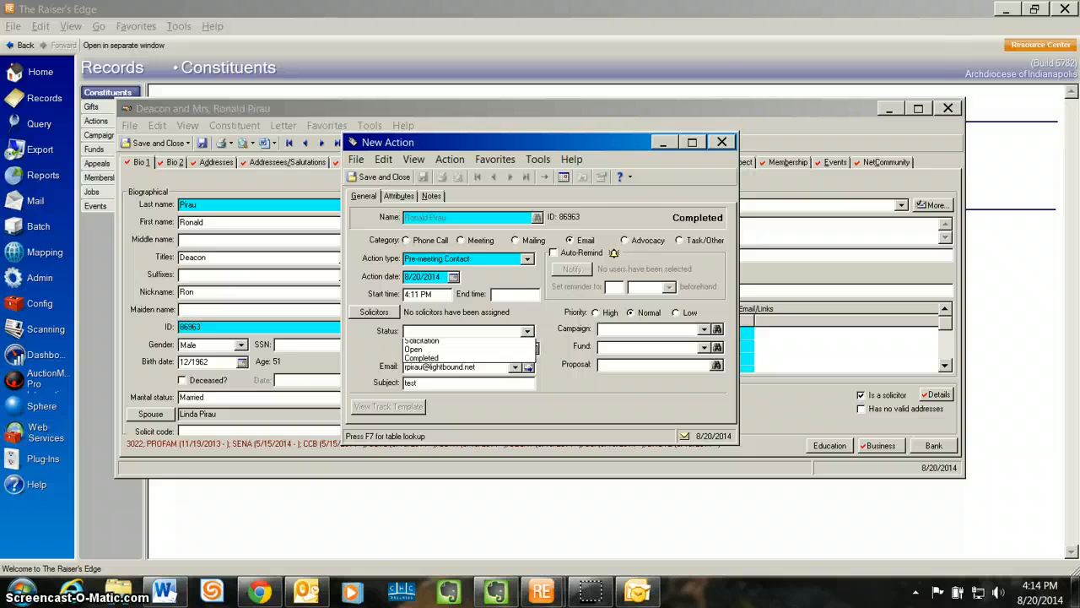
{"action": "left_click", "coordinate": [426, 370]}
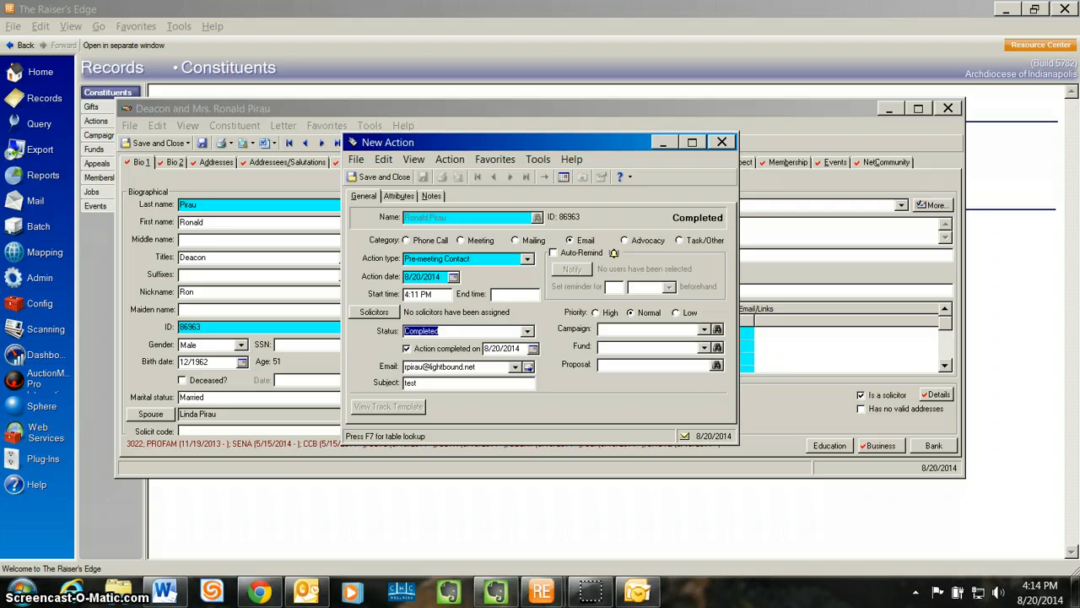
Save and close the action, declining to add a follow-up action.
{"action": "left_click", "coordinate": [379, 176]}
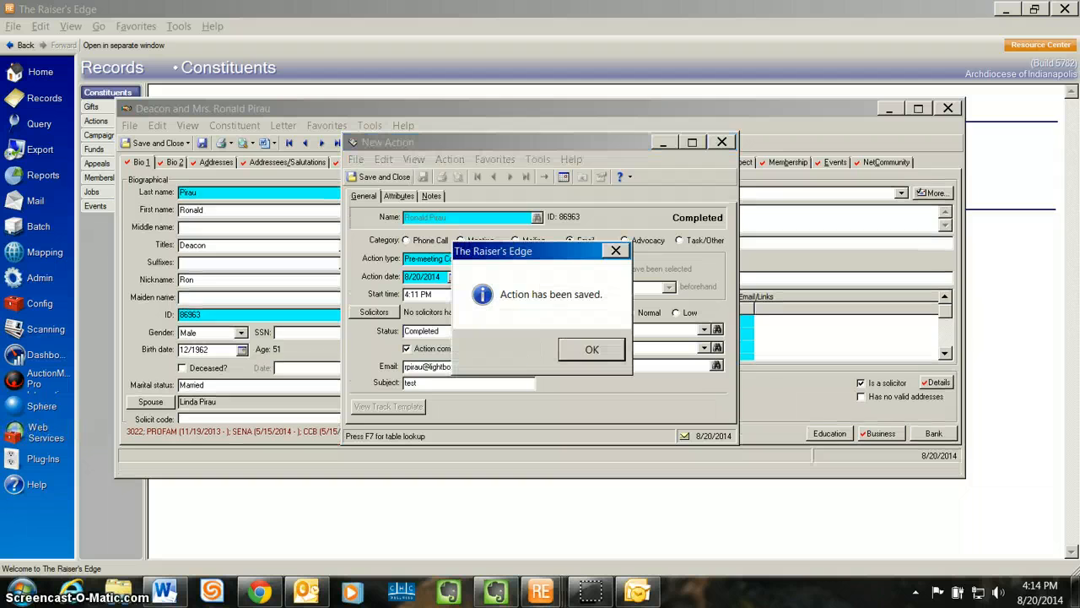
{"action": "key", "text": "Return"}
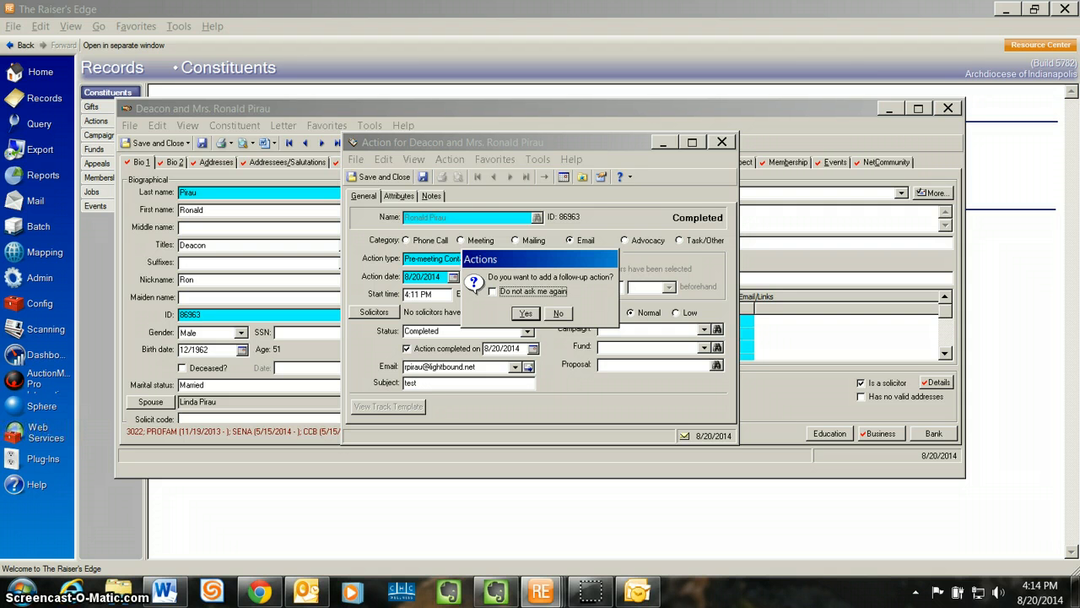
{"action": "left_click", "coordinate": [557, 313]}
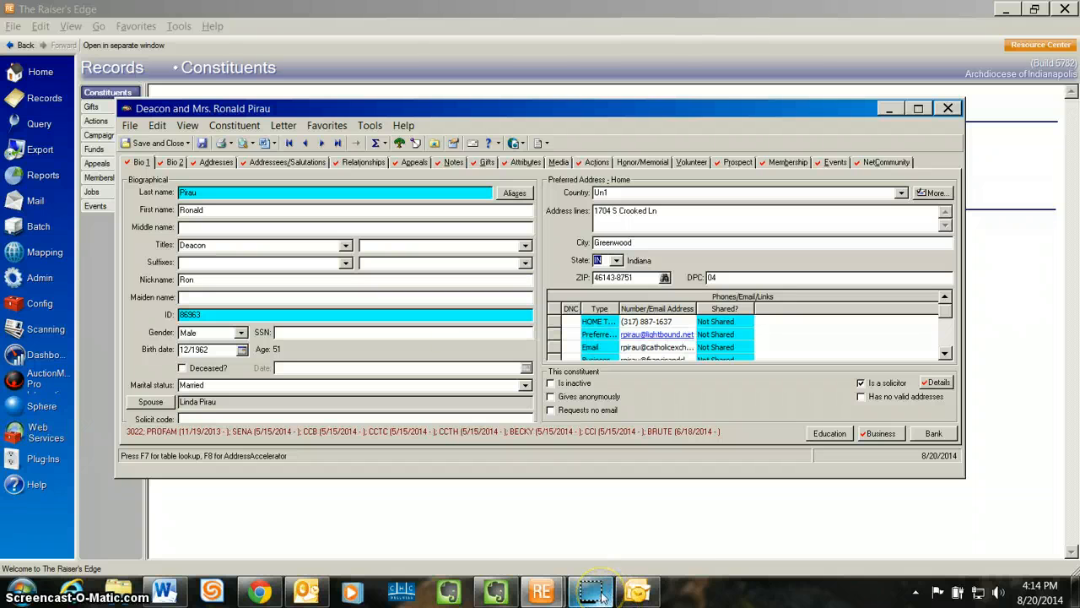
{"action": "mouse_move", "coordinate": [602, 597]}
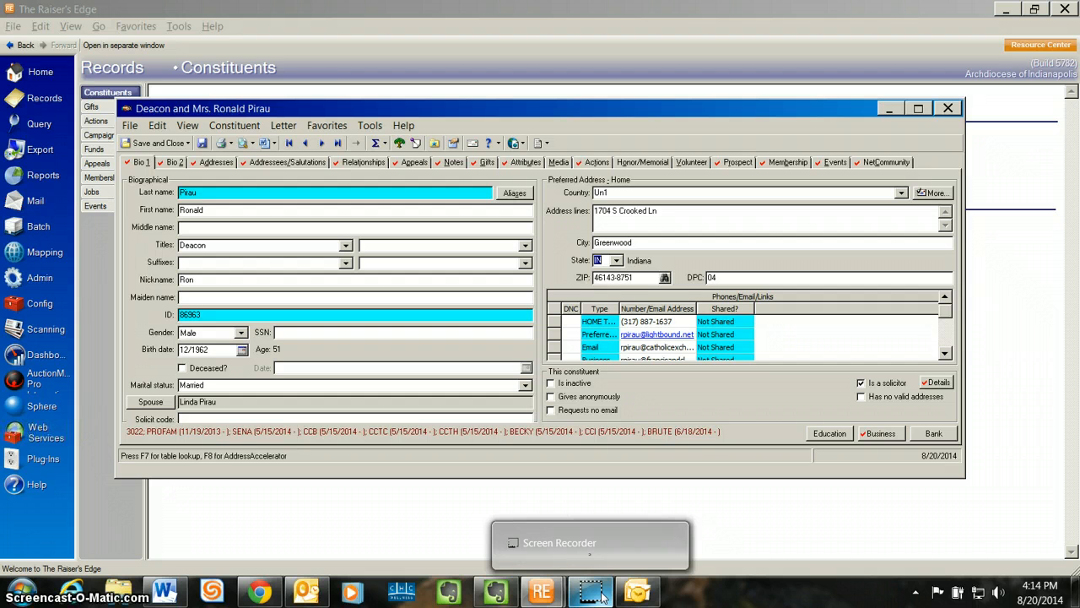
{"action": "left_click", "coordinate": [603, 596]}
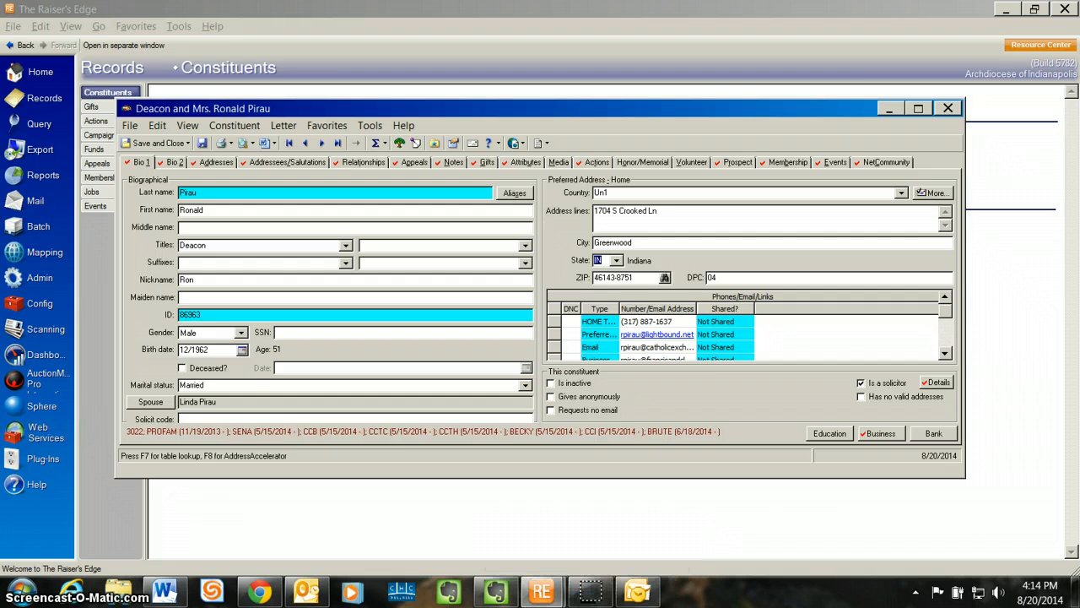